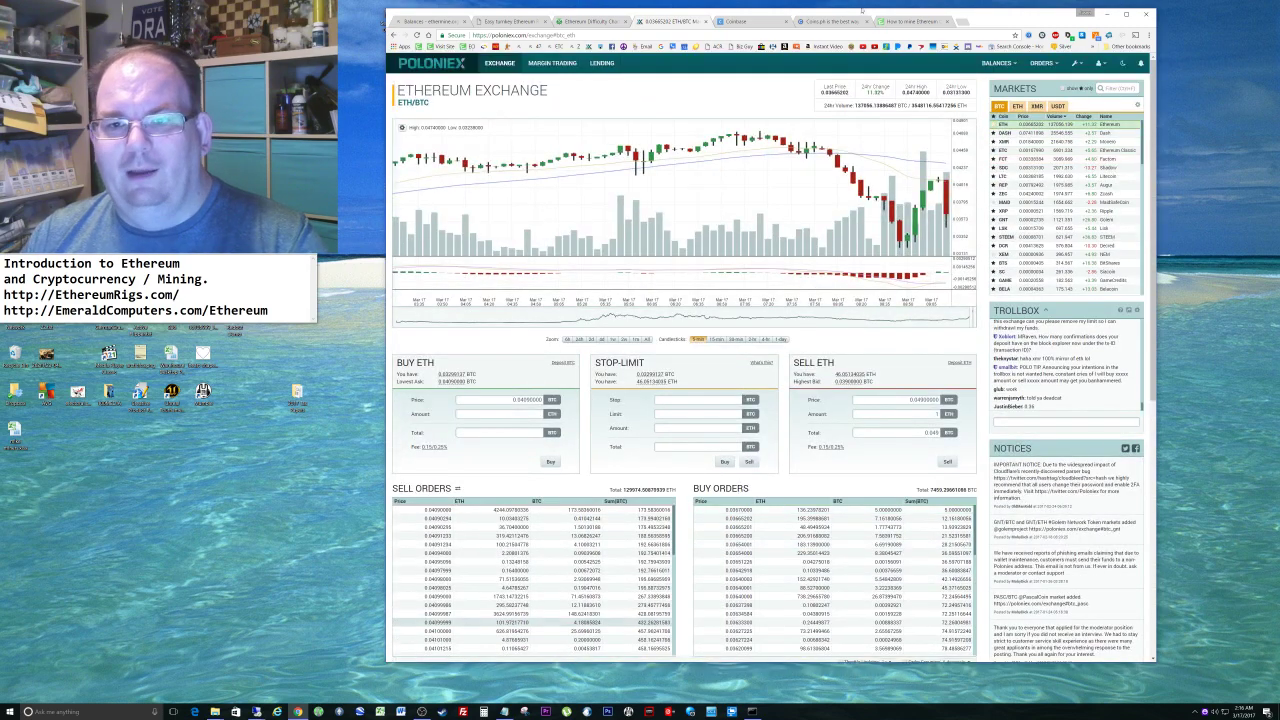
- Open the Bittrex site in a new browser tab, view its Ethereum entry and open the currency's BTC trading market
{"action": "left_click", "coordinate": [965, 22]}
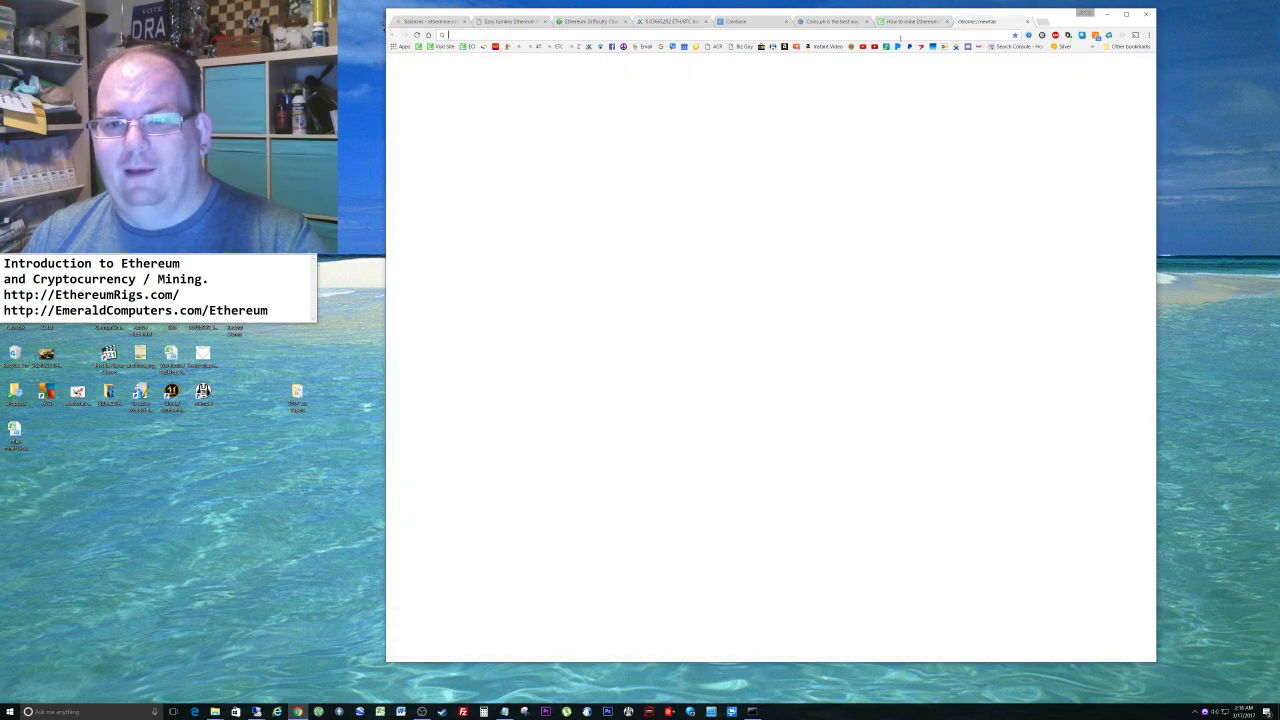
{"action": "type", "text": "bitt"}
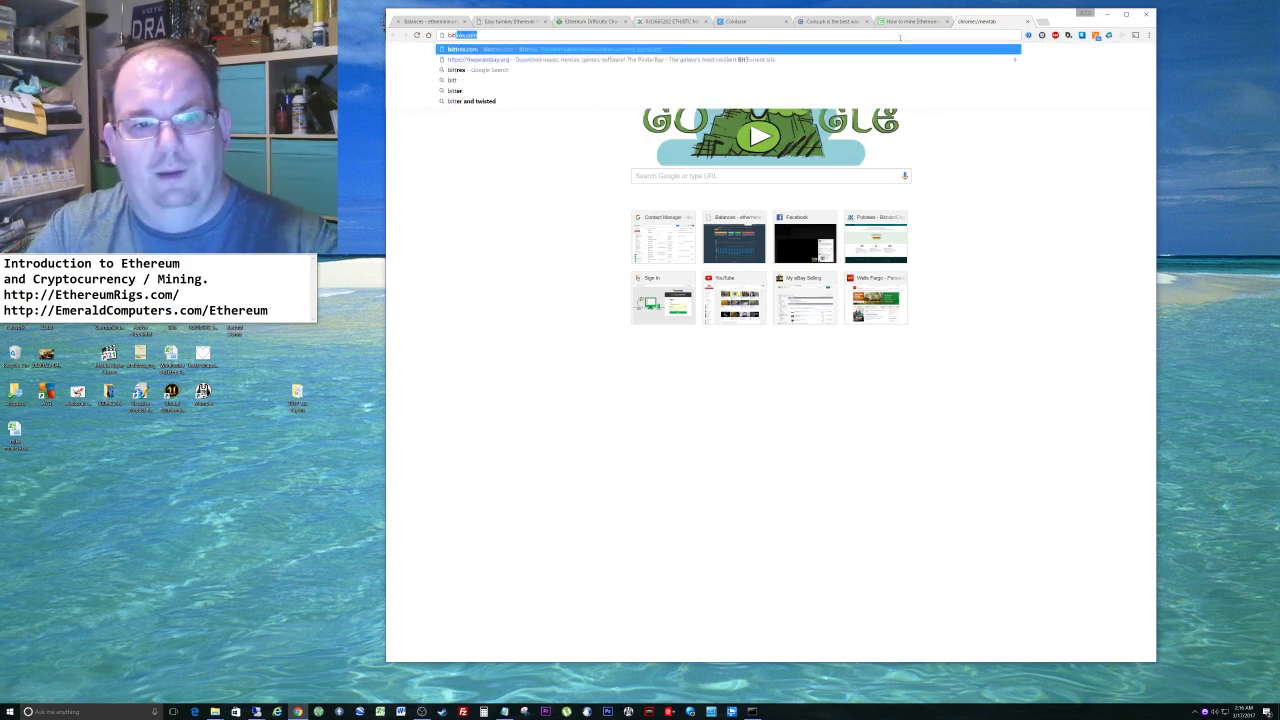
{"action": "key", "text": "Return"}
{"action": "scroll", "coordinate": [874, 163], "scroll_direction": "down", "scroll_amount": 10}
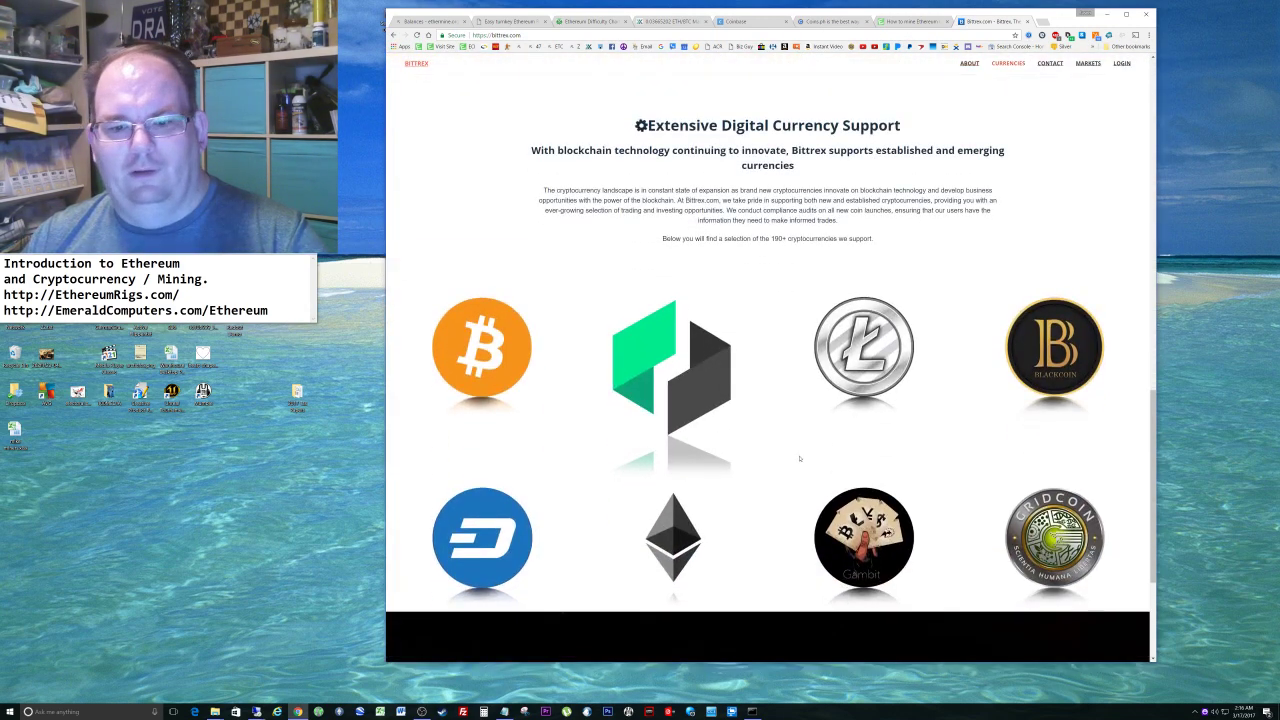
{"action": "left_click", "coordinate": [698, 491]}
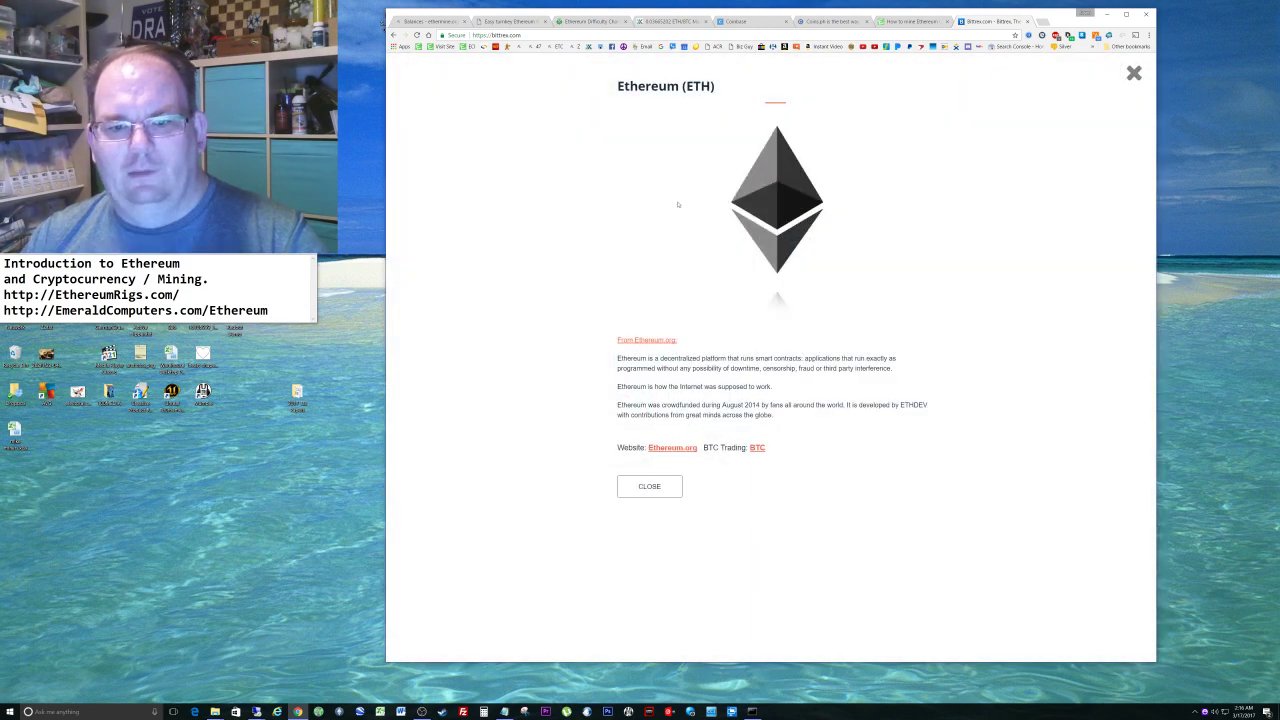
{"action": "left_click", "coordinate": [756, 448]}
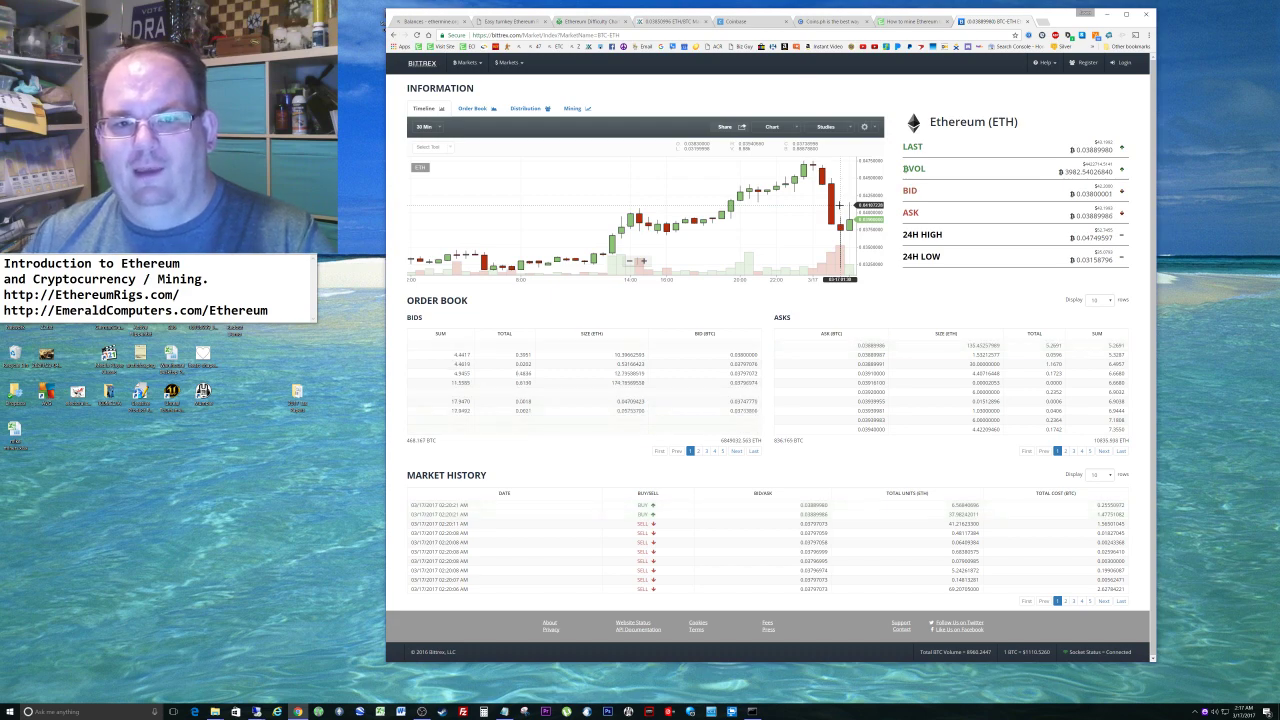
- Switch to the coins.ph site and open the wallet with its balances and transaction history
{"action": "left_click", "coordinate": [690, 21]}
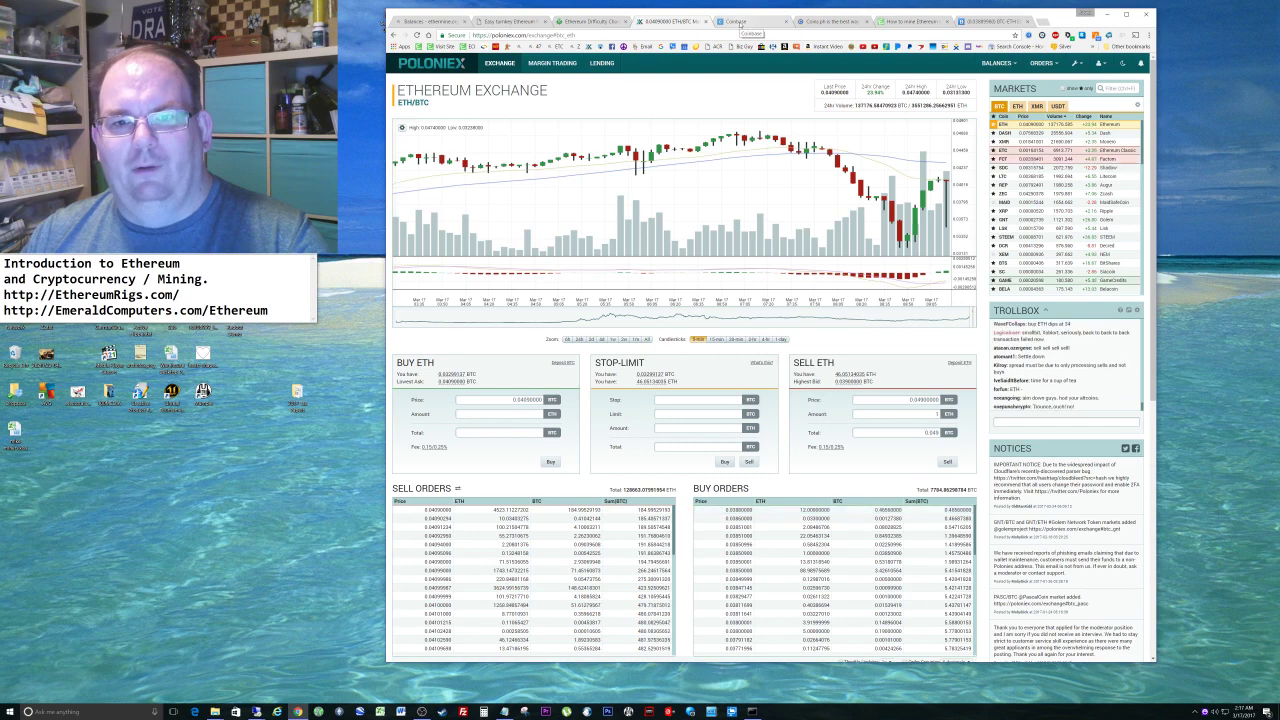
{"action": "left_click", "coordinate": [825, 21]}
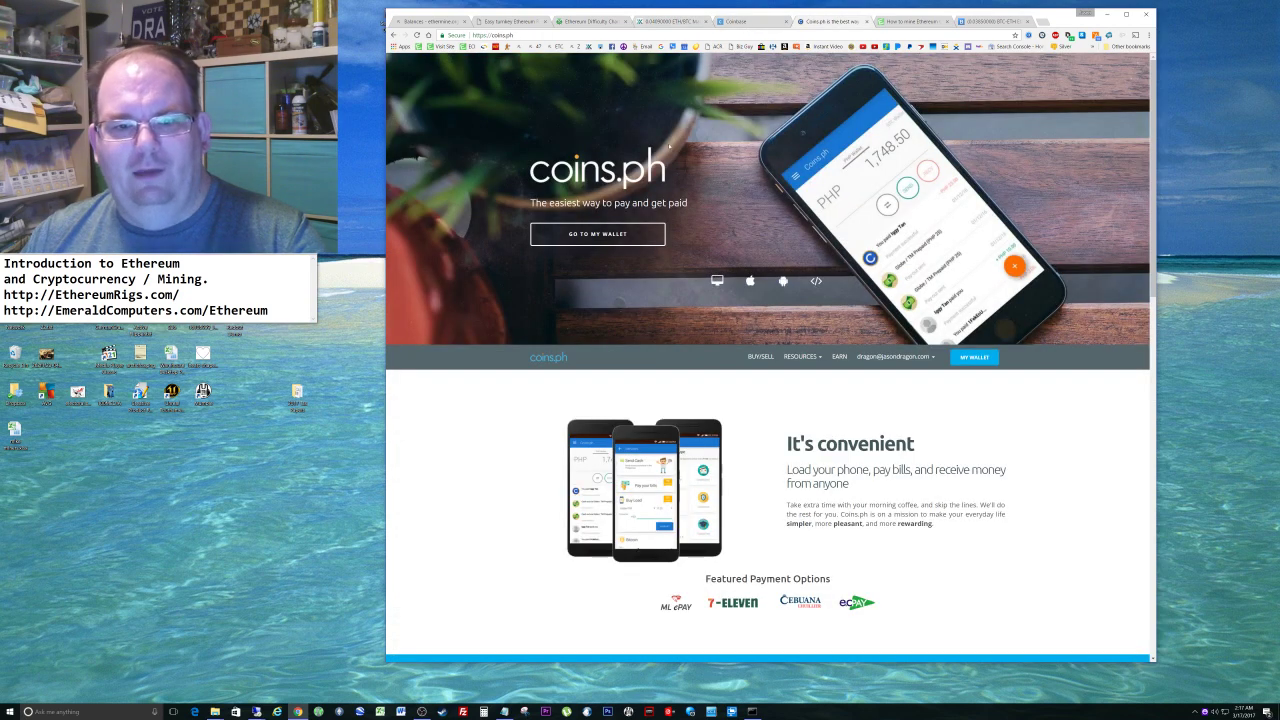
{"action": "left_click", "coordinate": [978, 362]}
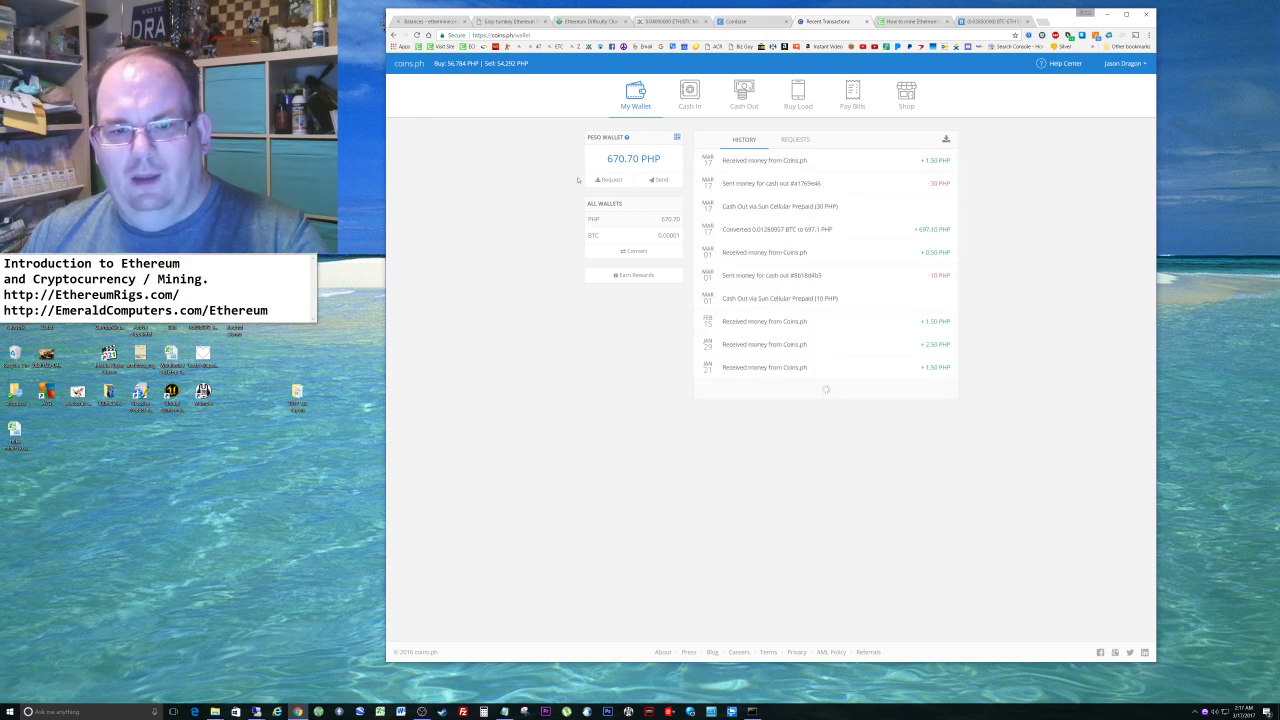
- View the coins.ph cash-out methods and list the payment profiles saved from previous orders without choosing one
{"action": "left_click", "coordinate": [741, 98]}
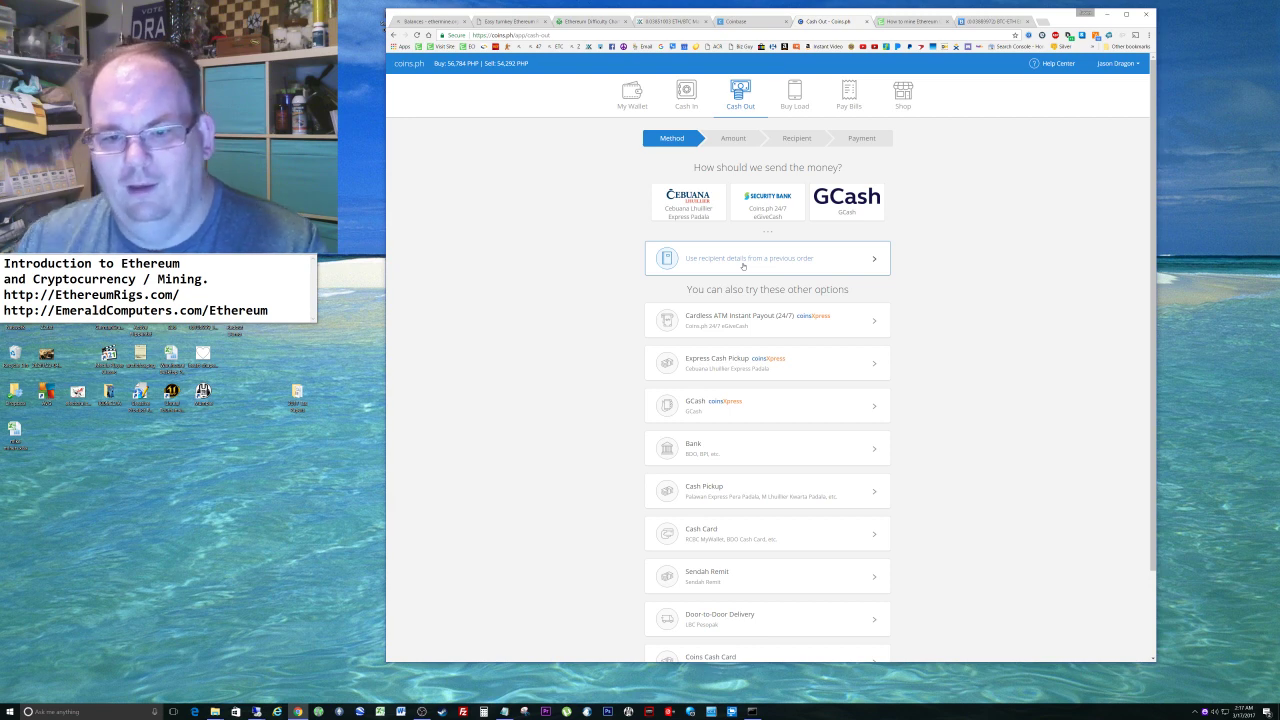
{"action": "left_click", "coordinate": [725, 258]}
{"action": "left_click", "coordinate": [746, 291]}
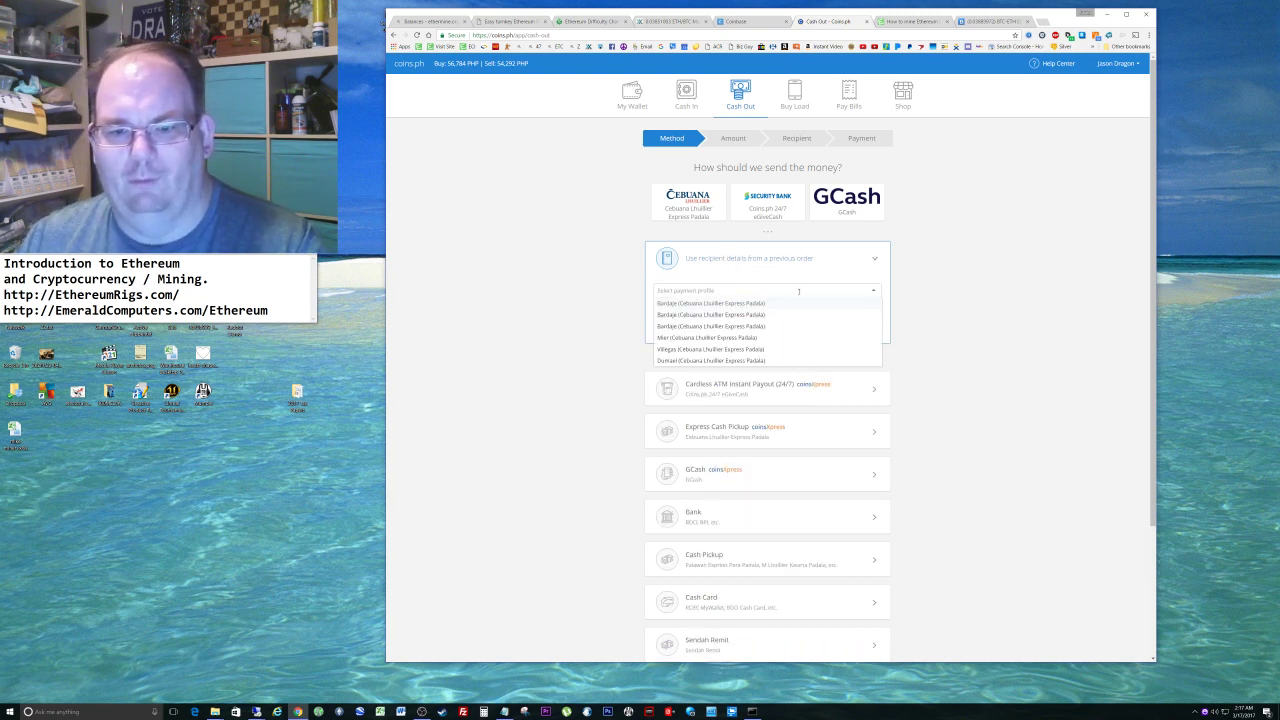
{"action": "left_click", "coordinate": [936, 286]}
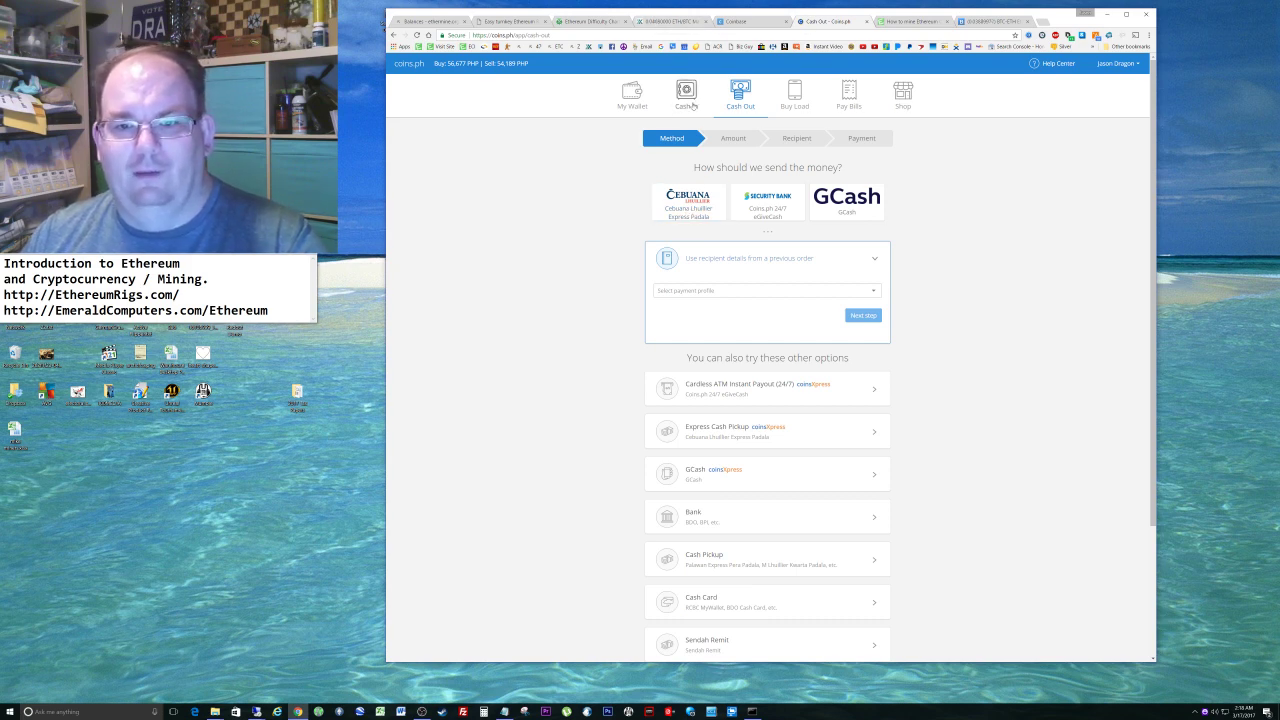
- View the coins.ph phone top-up page and the bill payment form, including its list of utility companies
{"action": "left_click", "coordinate": [795, 95]}
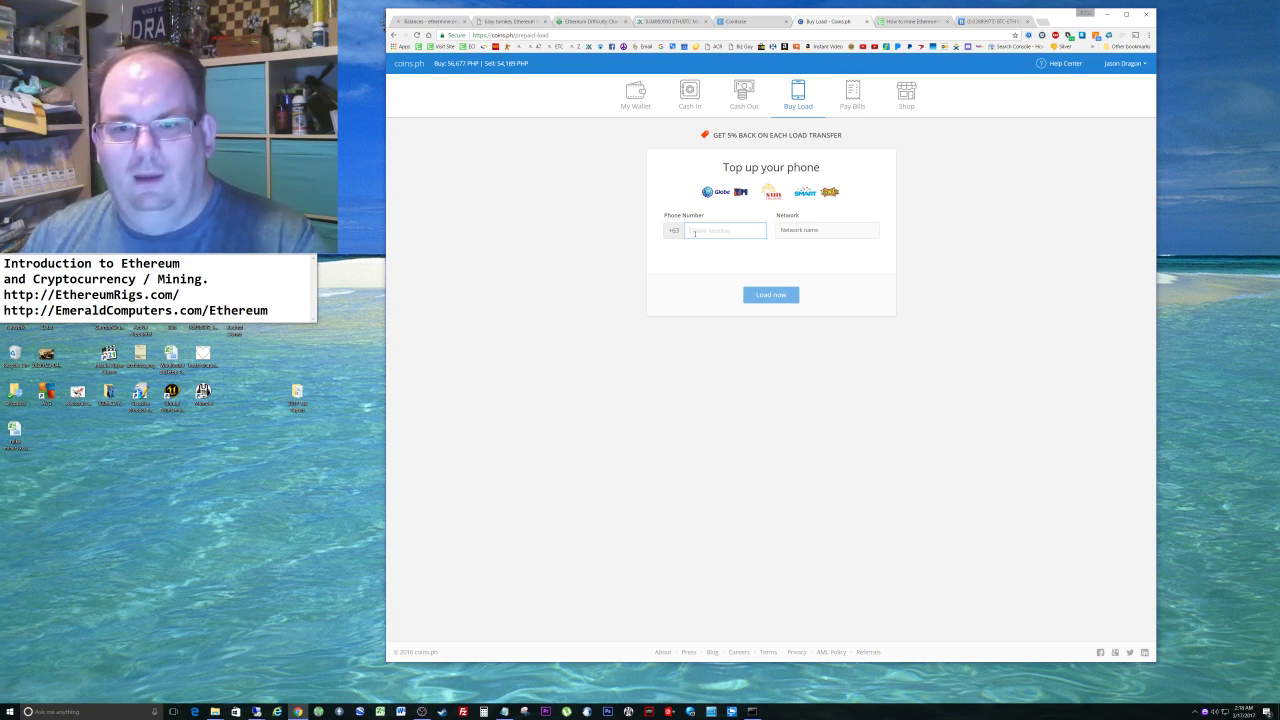
{"action": "left_click", "coordinate": [857, 100]}
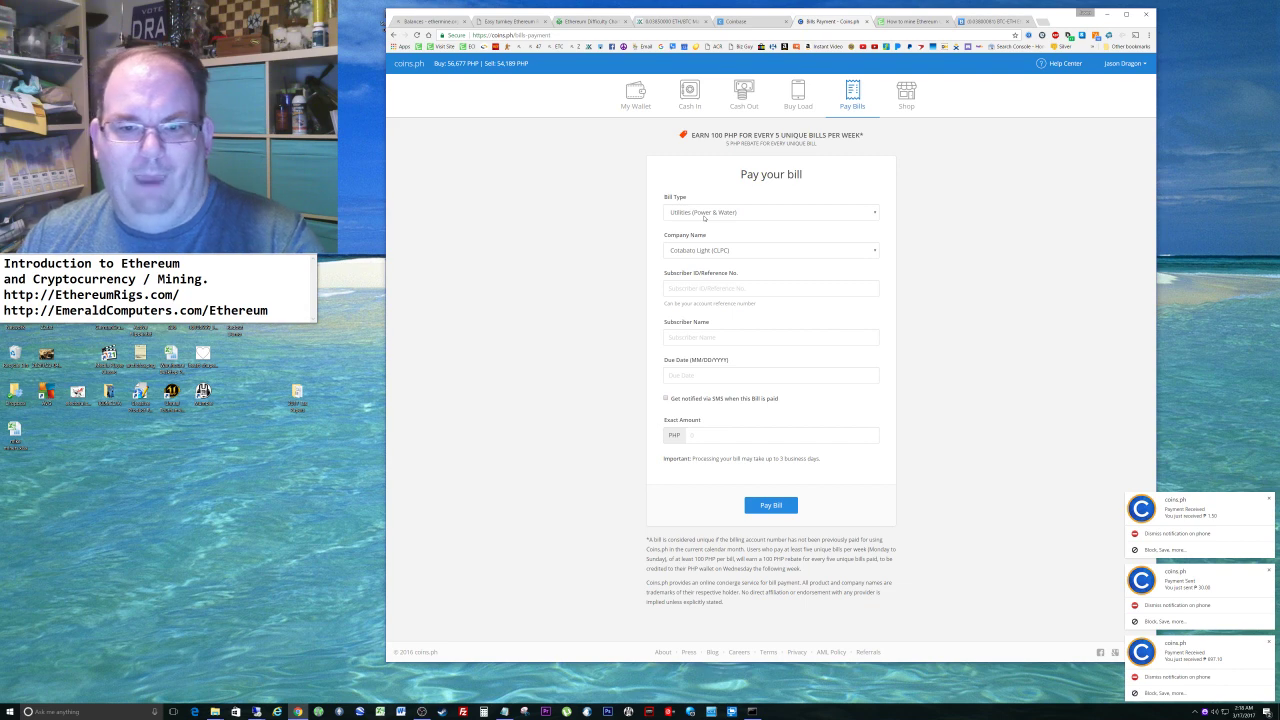
{"action": "left_click", "coordinate": [710, 250]}
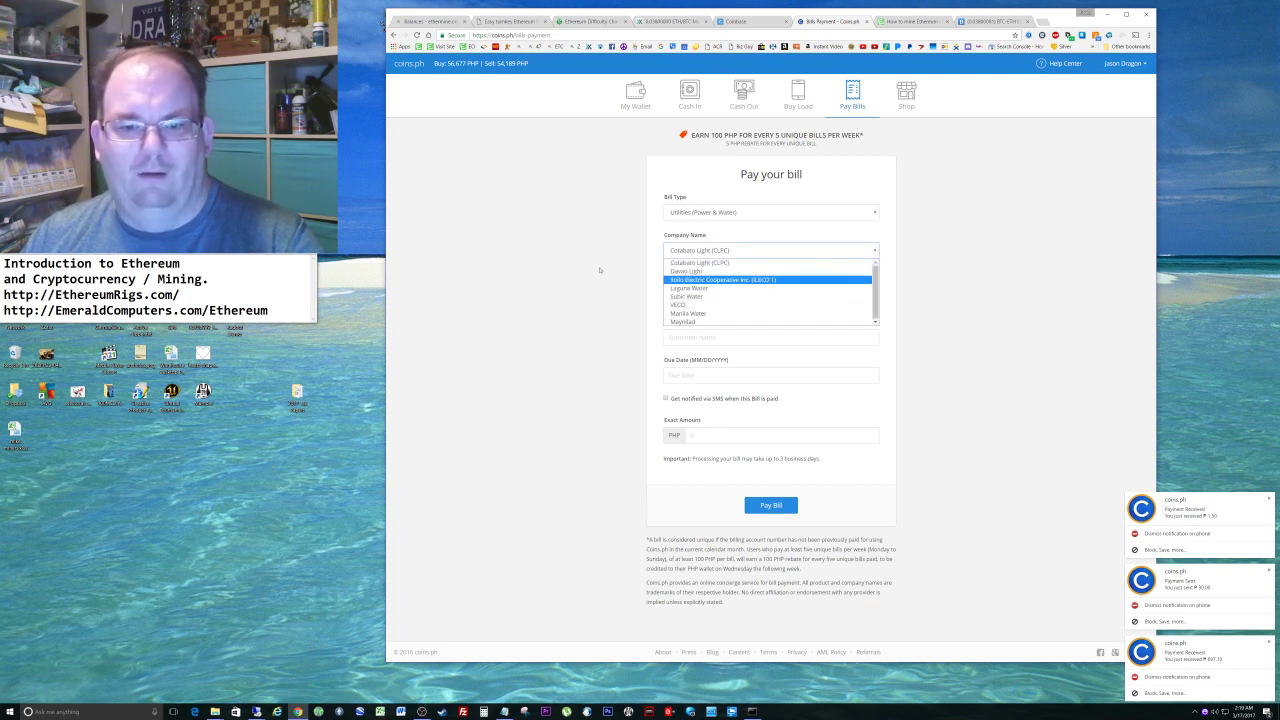
{"action": "left_click", "coordinate": [620, 237]}
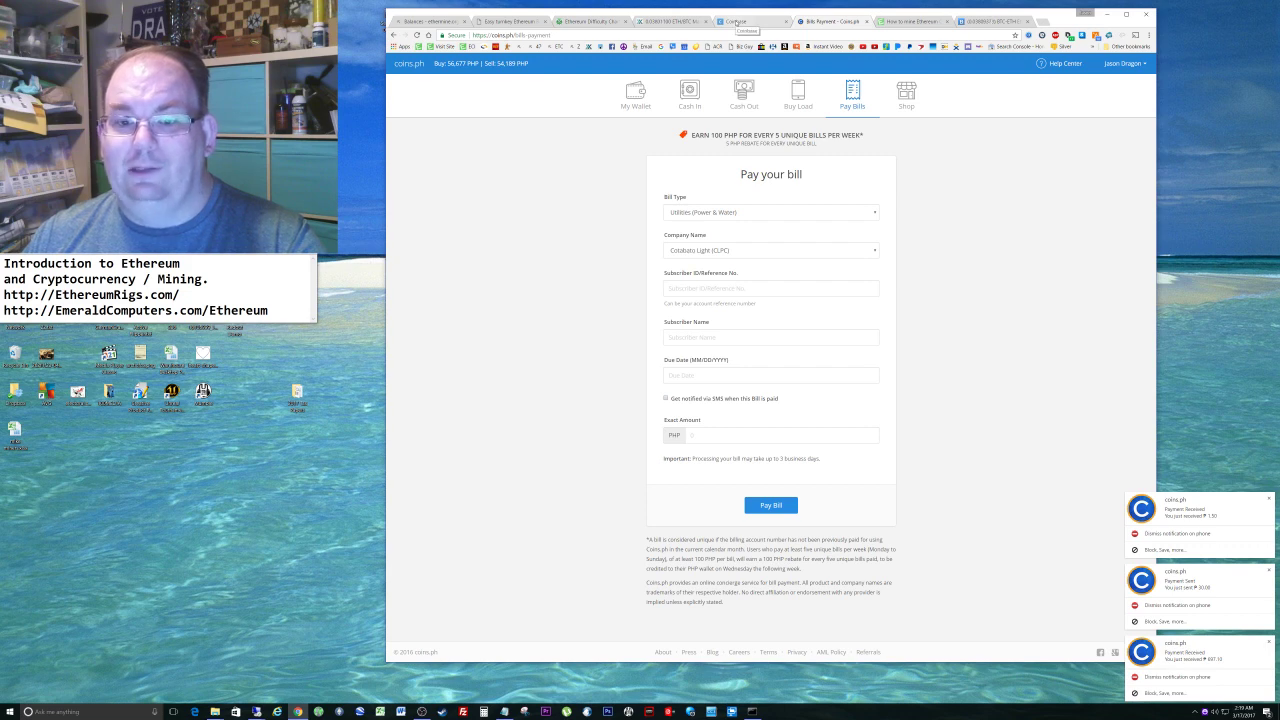
- On the Coinbase dashboard, compare the BTC and ETH price charts, ending on the ETH chart
{"action": "left_click", "coordinate": [737, 22]}
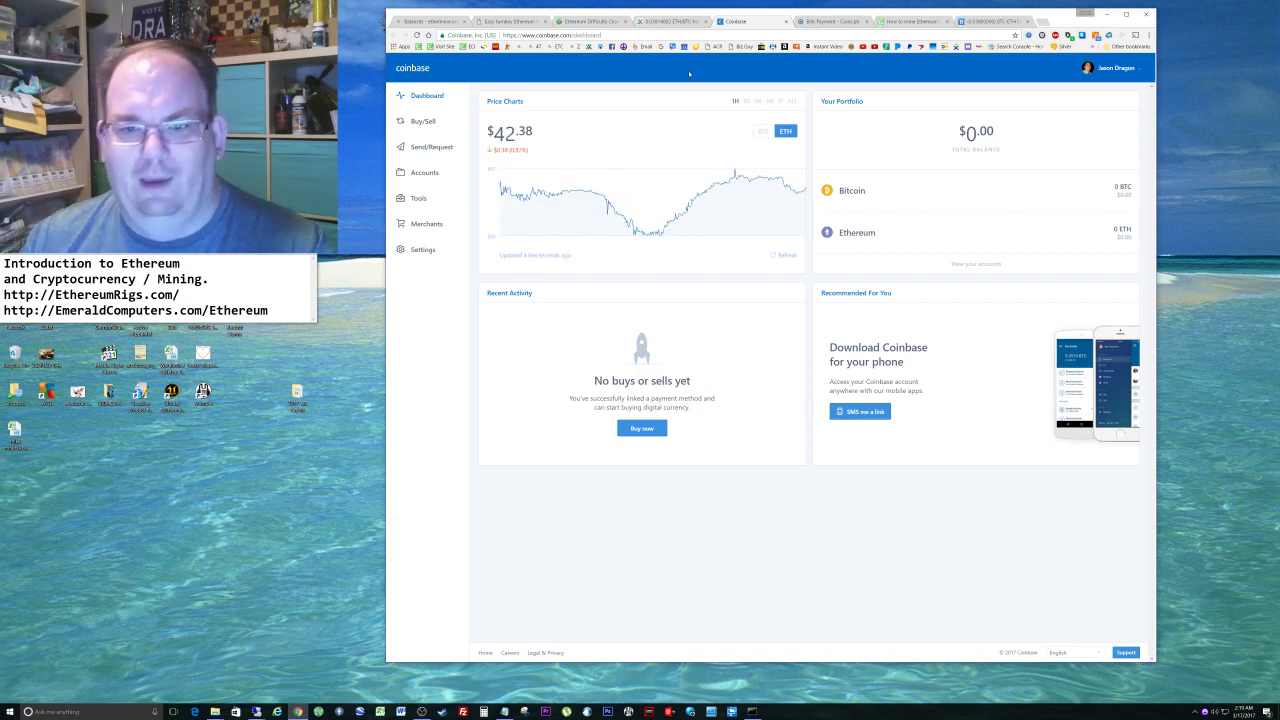
{"action": "left_click", "coordinate": [762, 132]}
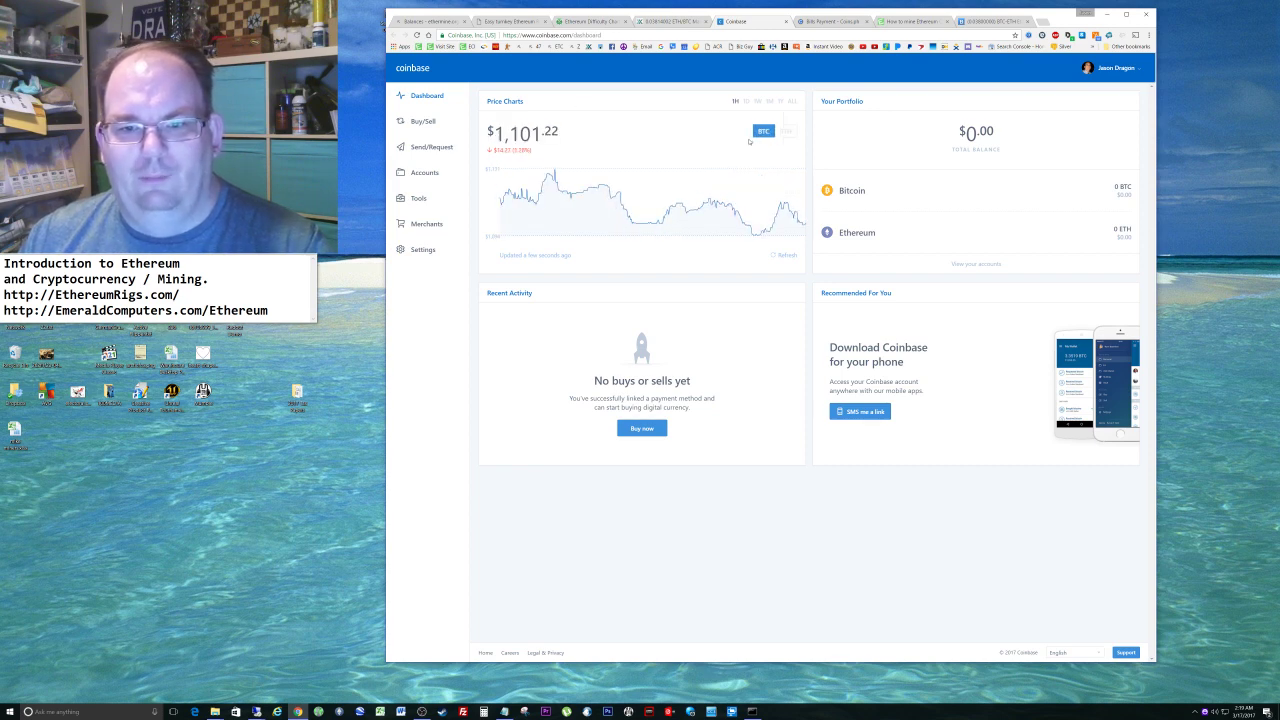
{"action": "left_click", "coordinate": [782, 132]}
{"action": "left_click", "coordinate": [762, 132]}
{"action": "left_click", "coordinate": [762, 132]}
{"action": "left_click", "coordinate": [762, 131]}
{"action": "left_click", "coordinate": [762, 131]}
{"action": "left_click", "coordinate": [760, 133]}
{"action": "left_click", "coordinate": [757, 136]}
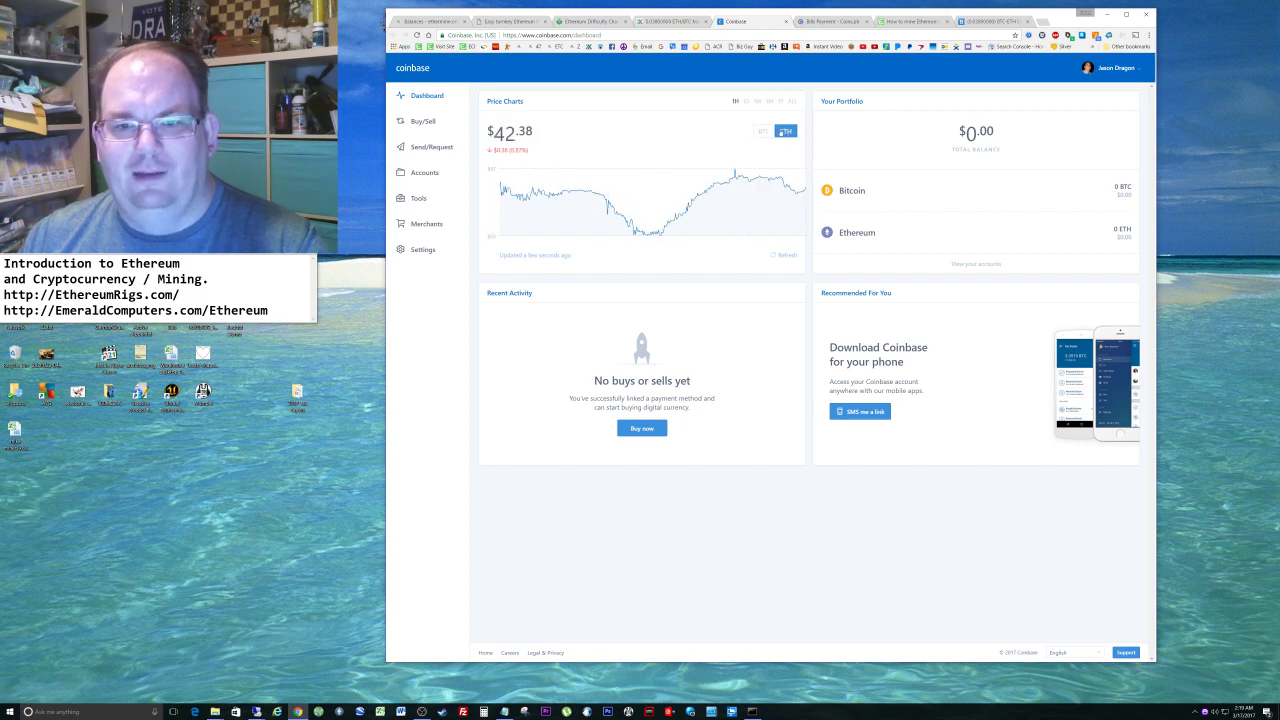
{"action": "left_click", "coordinate": [758, 134]}
{"action": "left_click", "coordinate": [786, 133]}
{"action": "left_click", "coordinate": [786, 133]}
{"action": "left_click", "coordinate": [786, 133]}
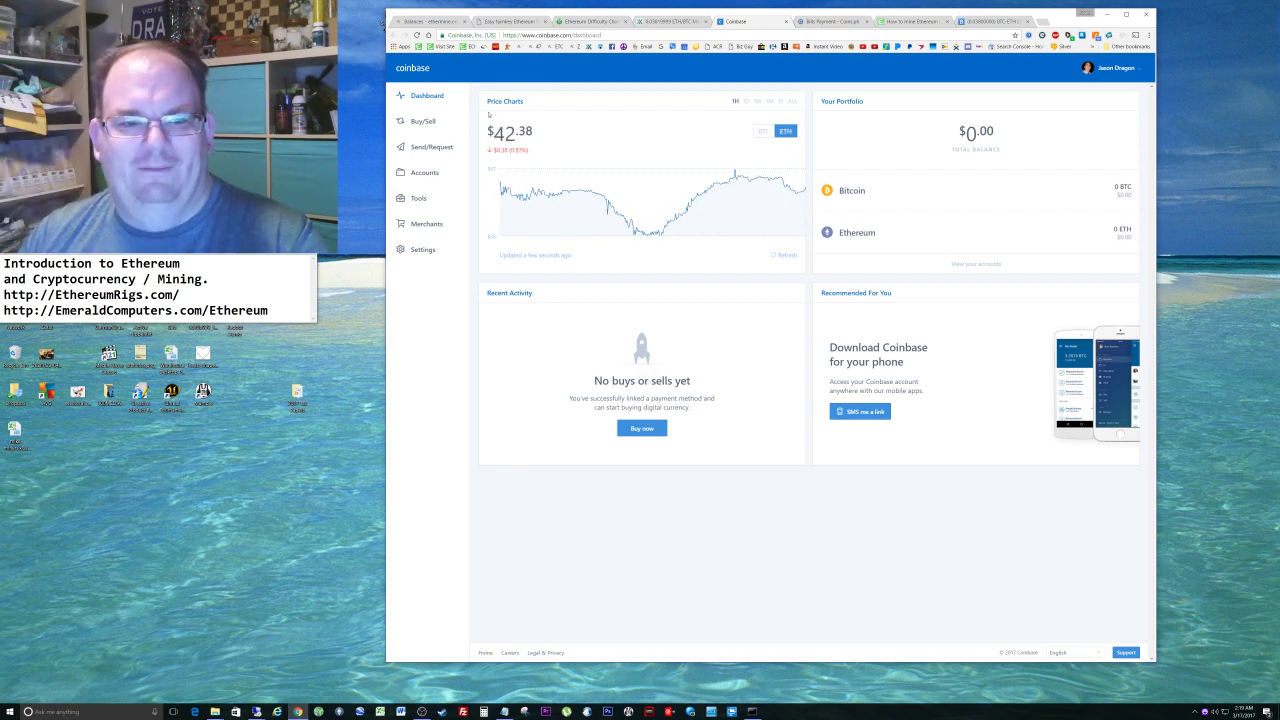
- Try to send 2 BTC from the Coinbase BTC wallet with the recipient left blank
{"action": "left_click", "coordinate": [415, 122]}
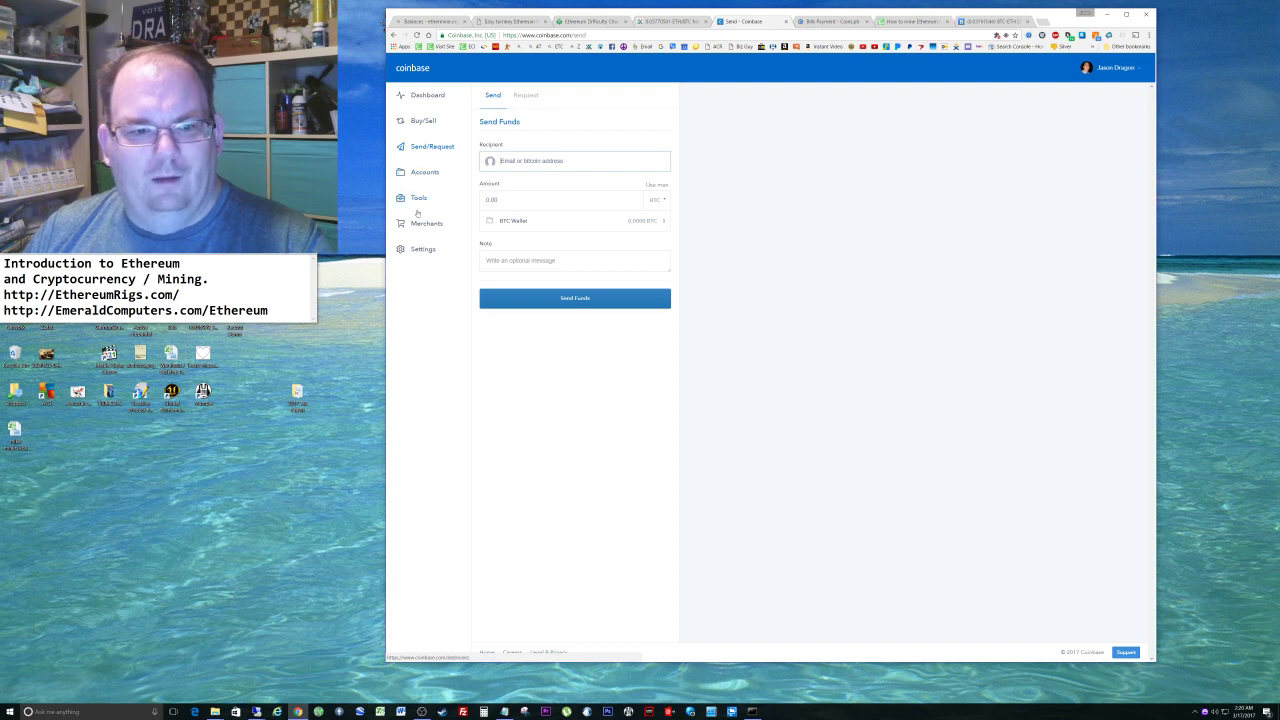
{"action": "left_click", "coordinate": [422, 98]}
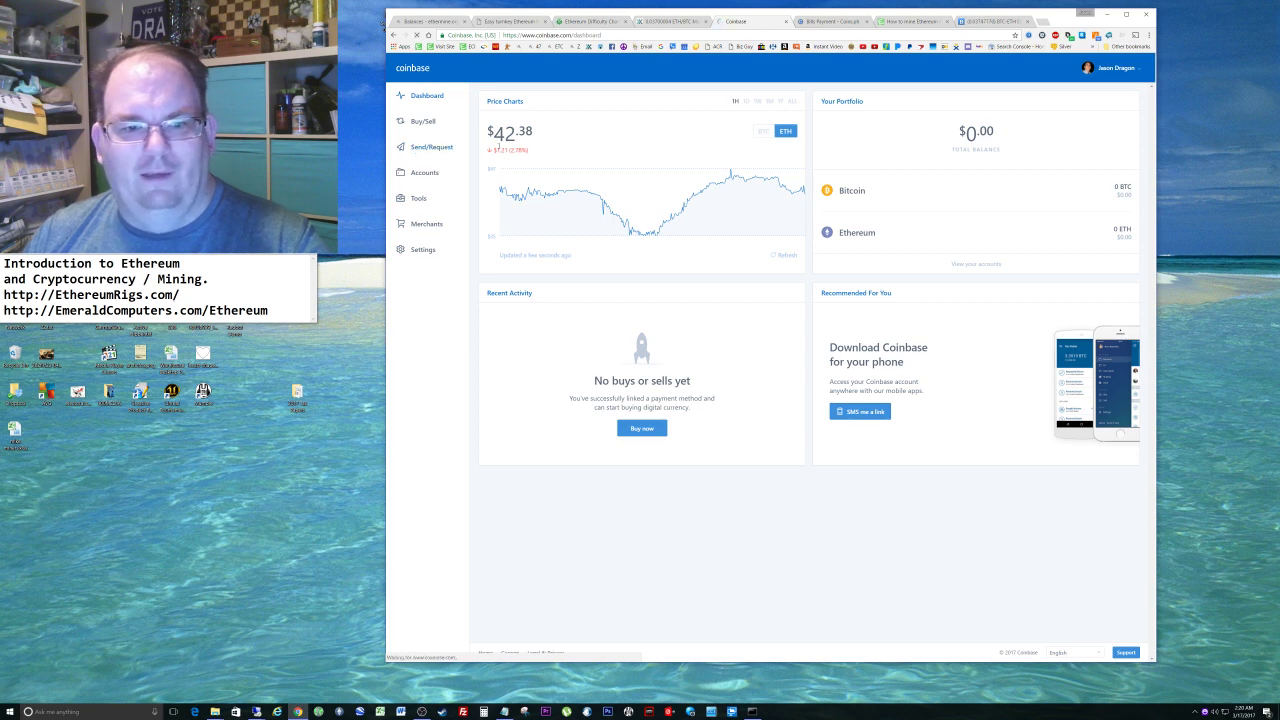
{"action": "left_click", "coordinate": [431, 147]}
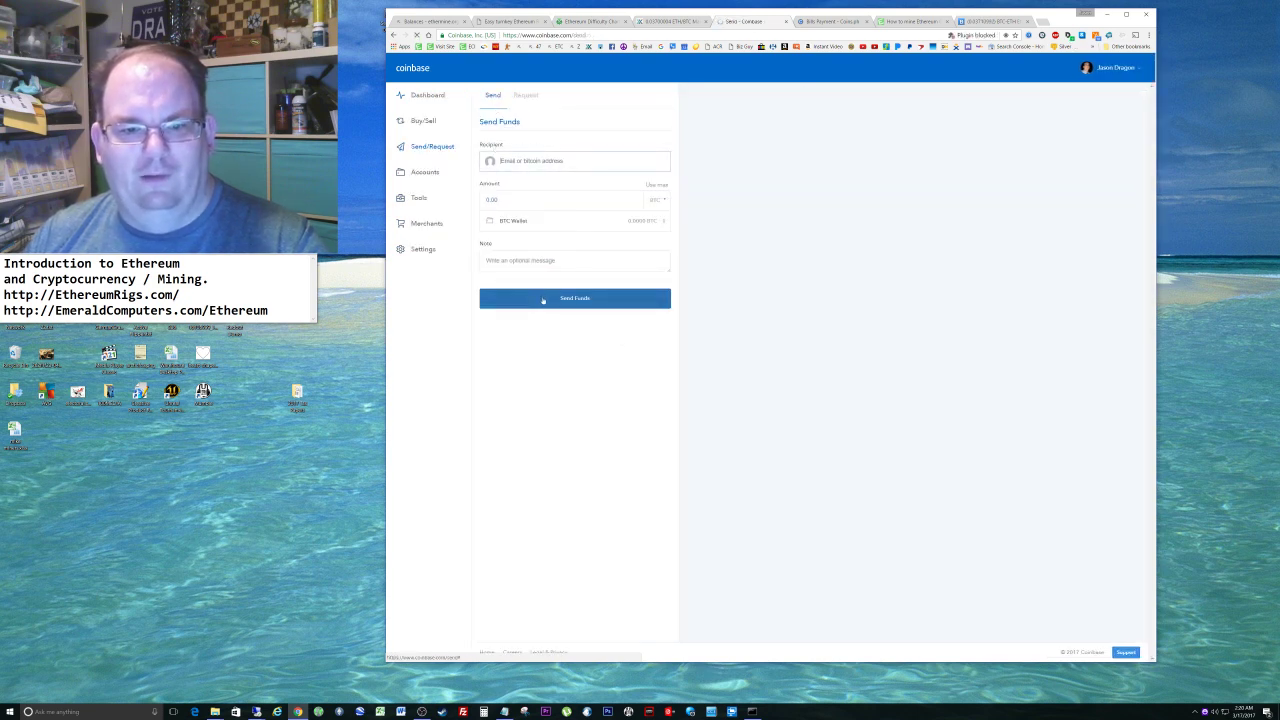
{"action": "left_click", "coordinate": [504, 197]}
{"action": "type", "text": "2"}
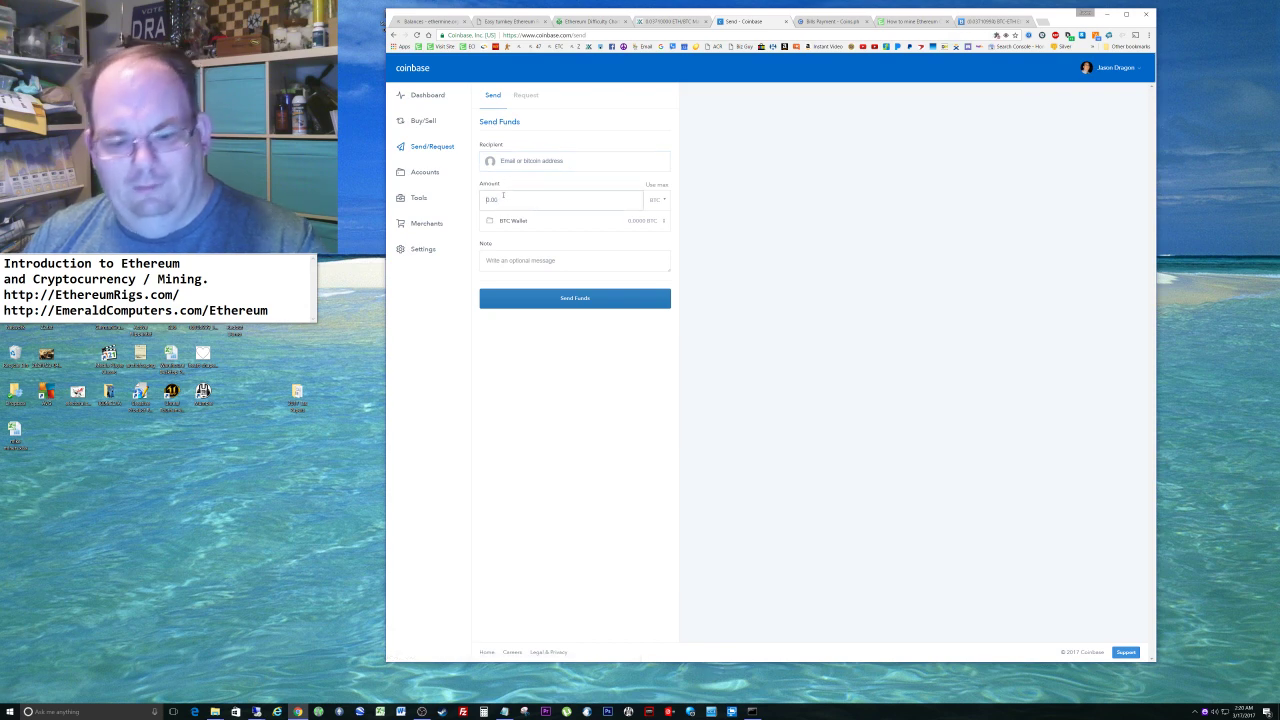
{"action": "left_click", "coordinate": [557, 296]}
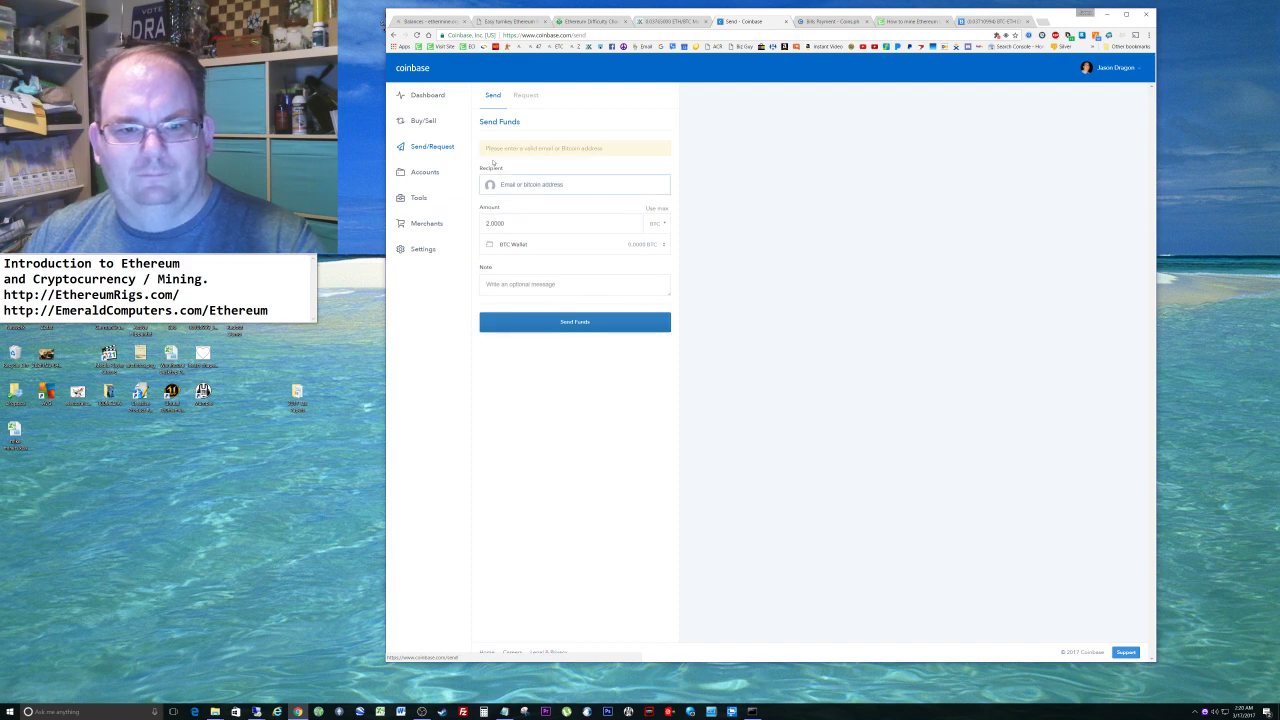
- Preview a Coinbase purchase of 1 BTC and highlight its fee in the order summary
{"action": "left_click", "coordinate": [424, 121]}
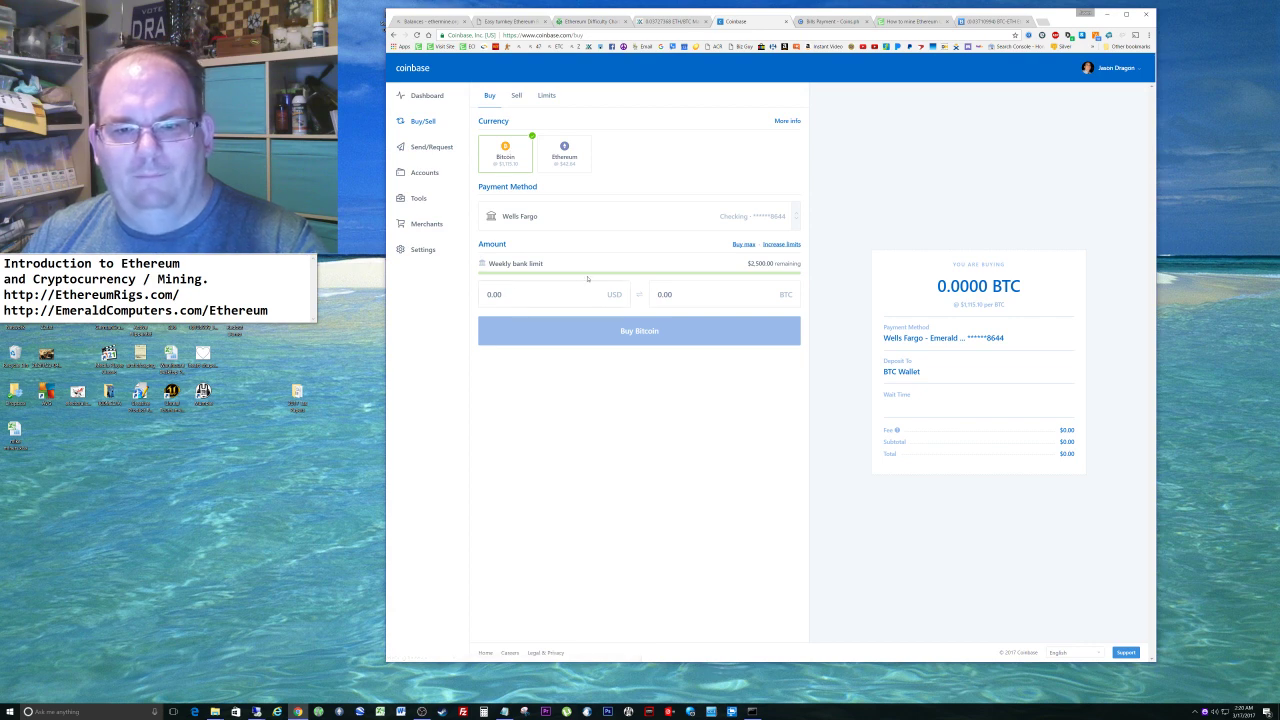
{"action": "left_click", "coordinate": [679, 296]}
{"action": "type", "text": "1"}
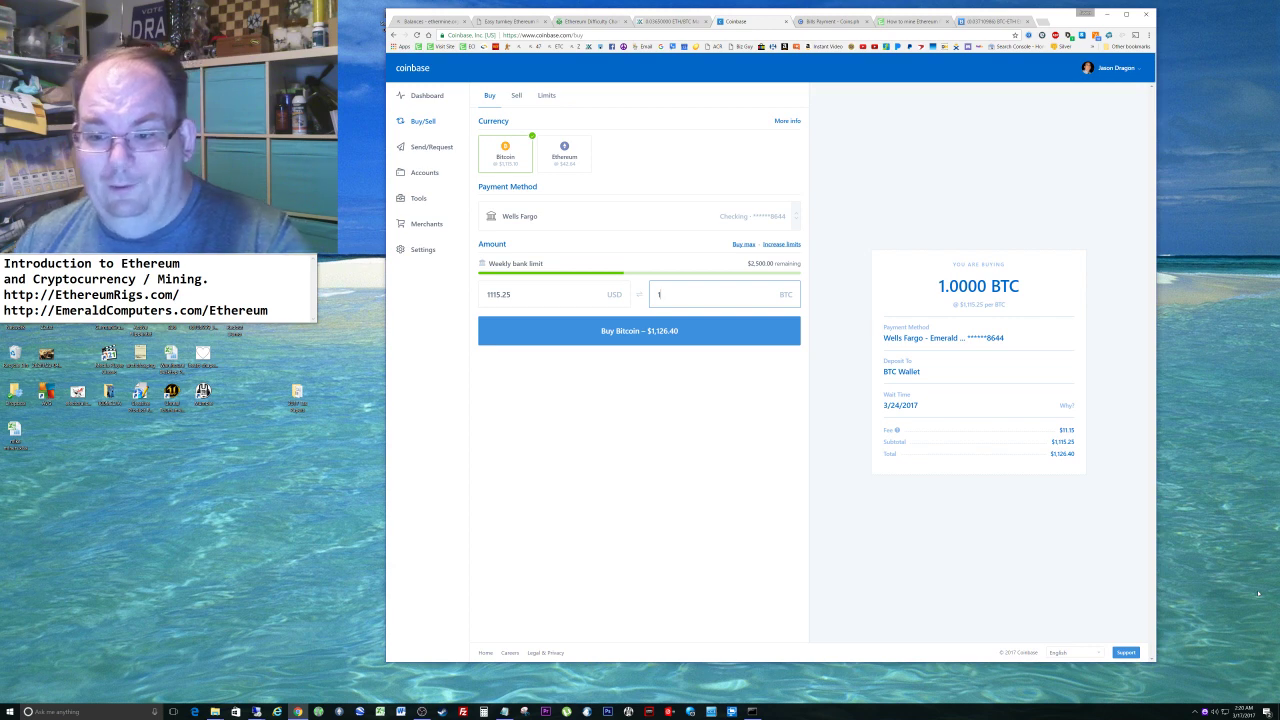
{"action": "left_click_drag", "start_coordinate": [1060, 430], "coordinate": [1084, 430]}
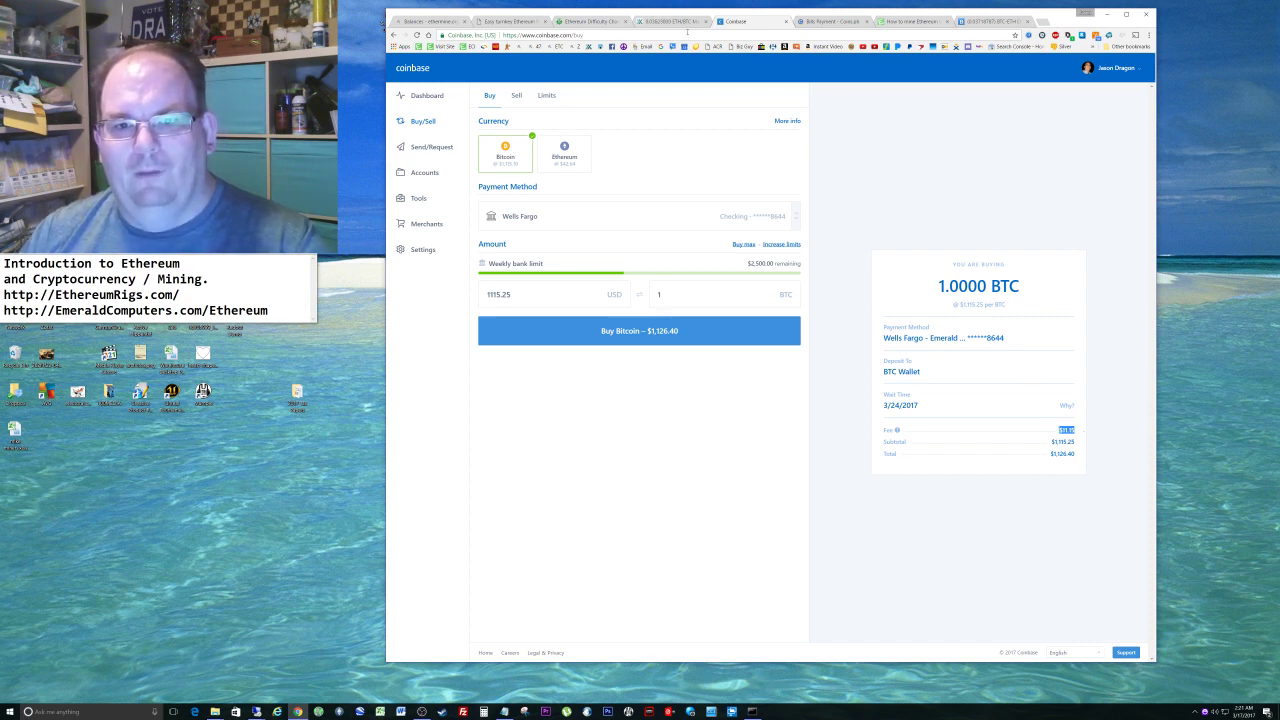
- Load the Newegg store in place of Coinbase, check the coins.ph bill payment form and return to Newegg
{"action": "left_click", "coordinate": [700, 46]}
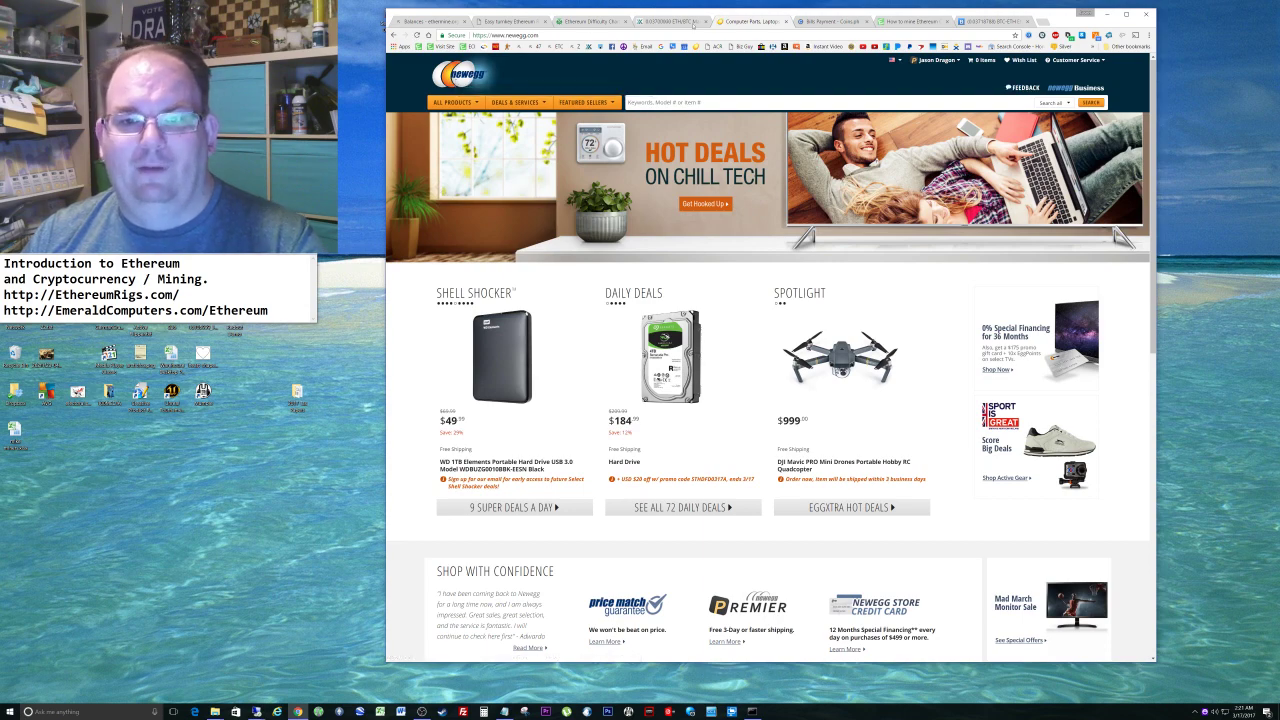
{"action": "left_click", "coordinate": [806, 22]}
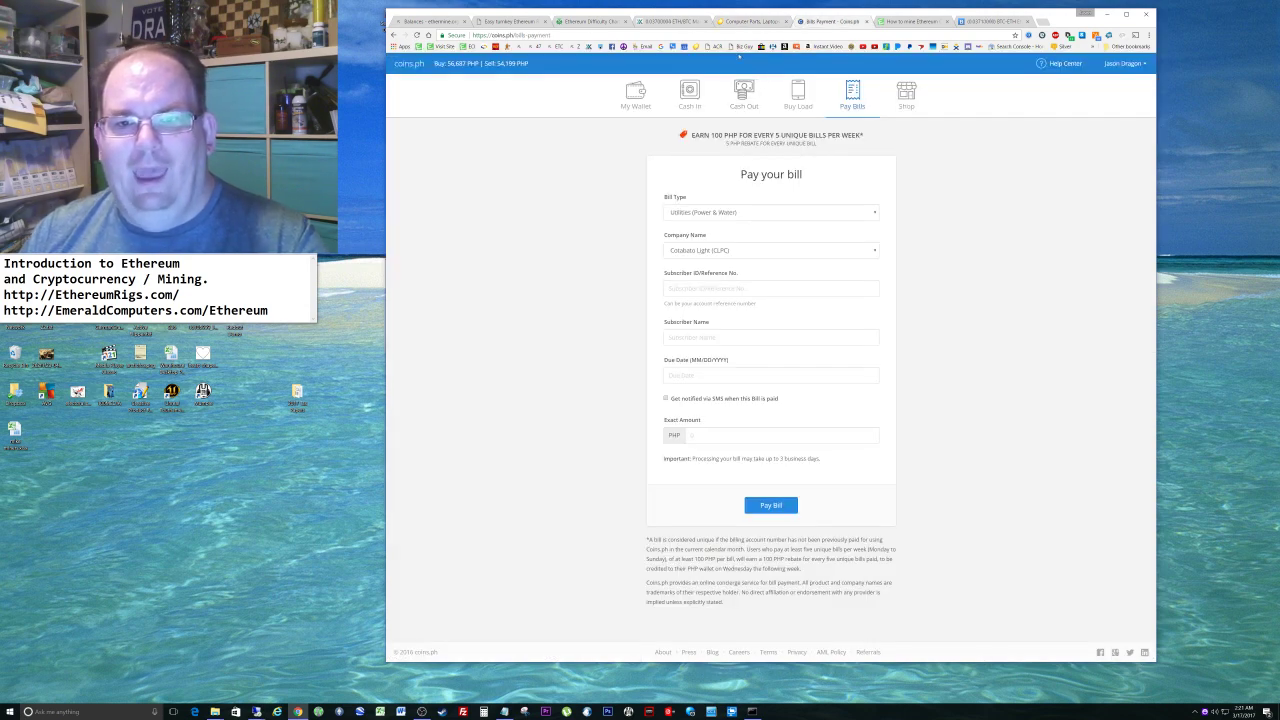
{"action": "left_click", "coordinate": [745, 21]}
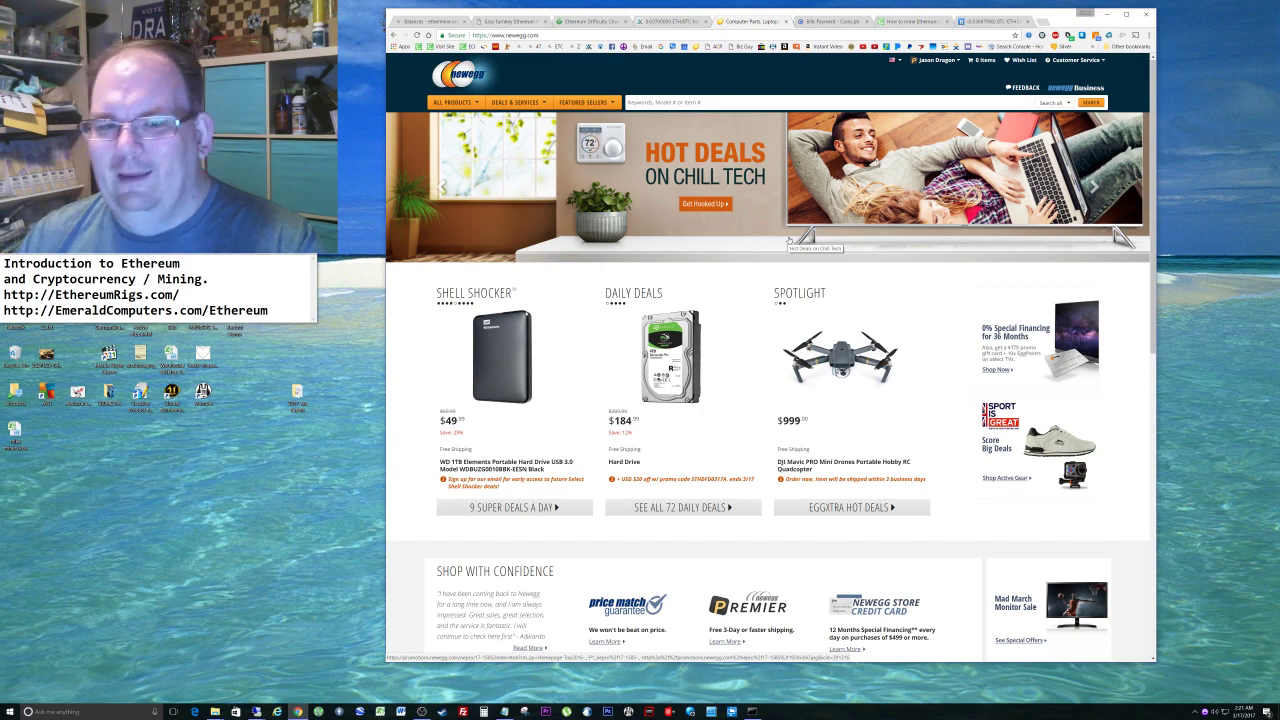
- On Poloniex, view the ETH/BTC chart over one month, then open the ETH/USDT market and show its entire price history
{"action": "key", "text": "ctrl+shift+Tab"}
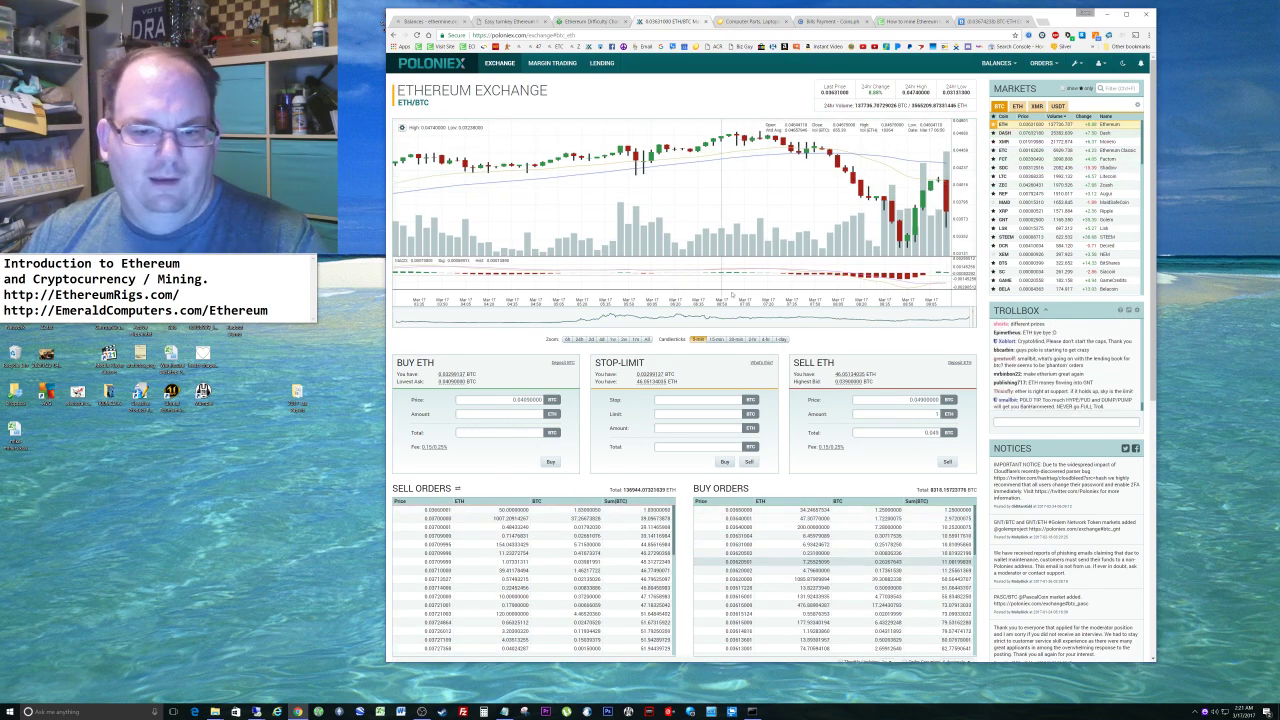
{"action": "left_click", "coordinate": [634, 339]}
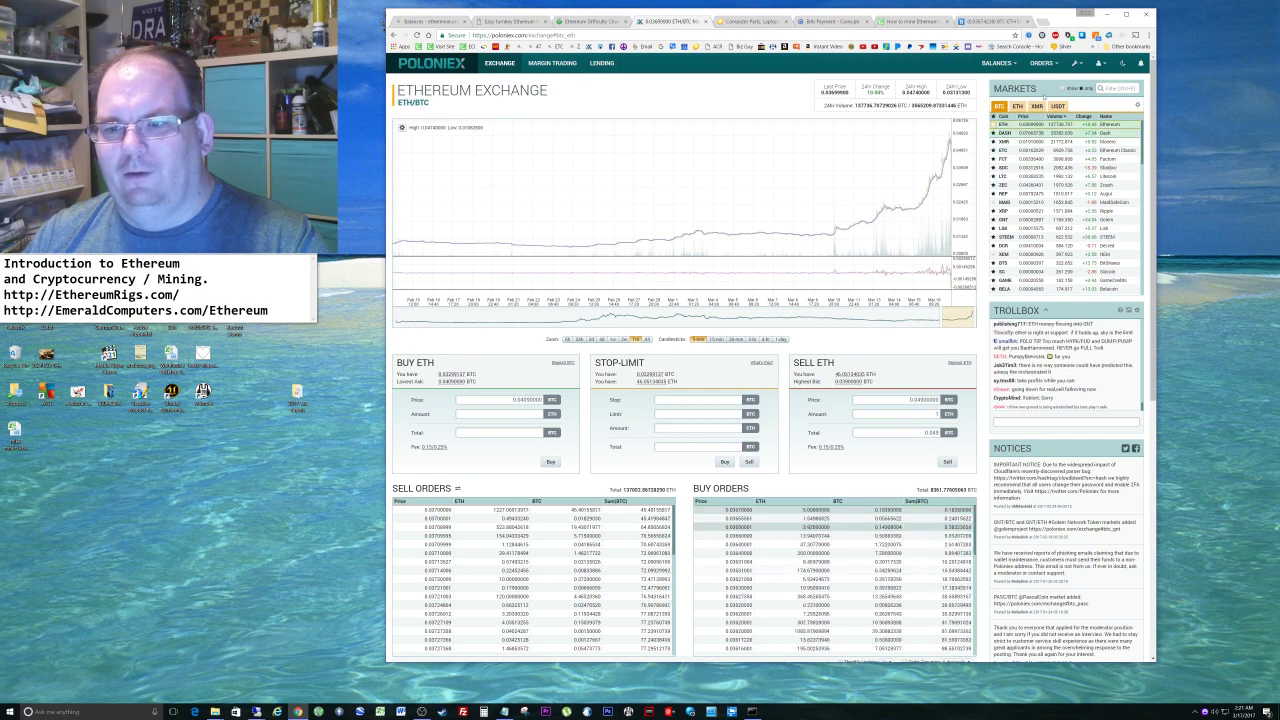
{"action": "left_click", "coordinate": [1057, 106]}
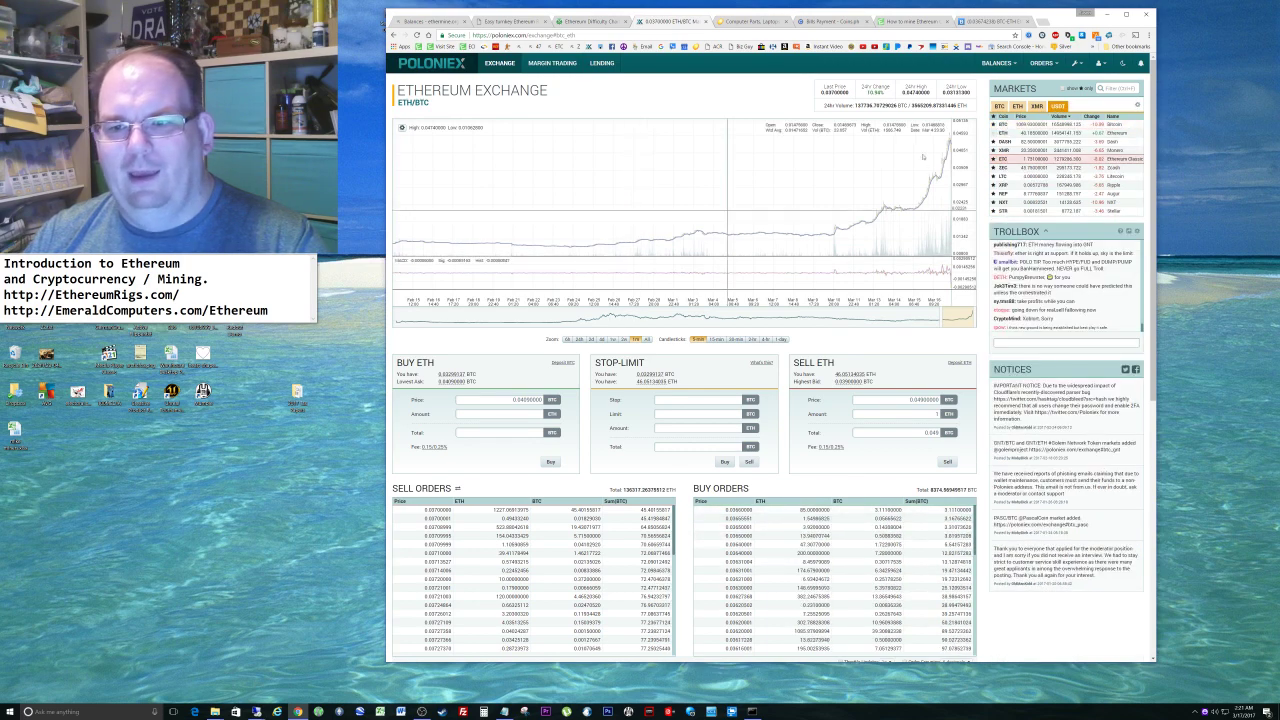
{"action": "left_click", "coordinate": [1020, 132]}
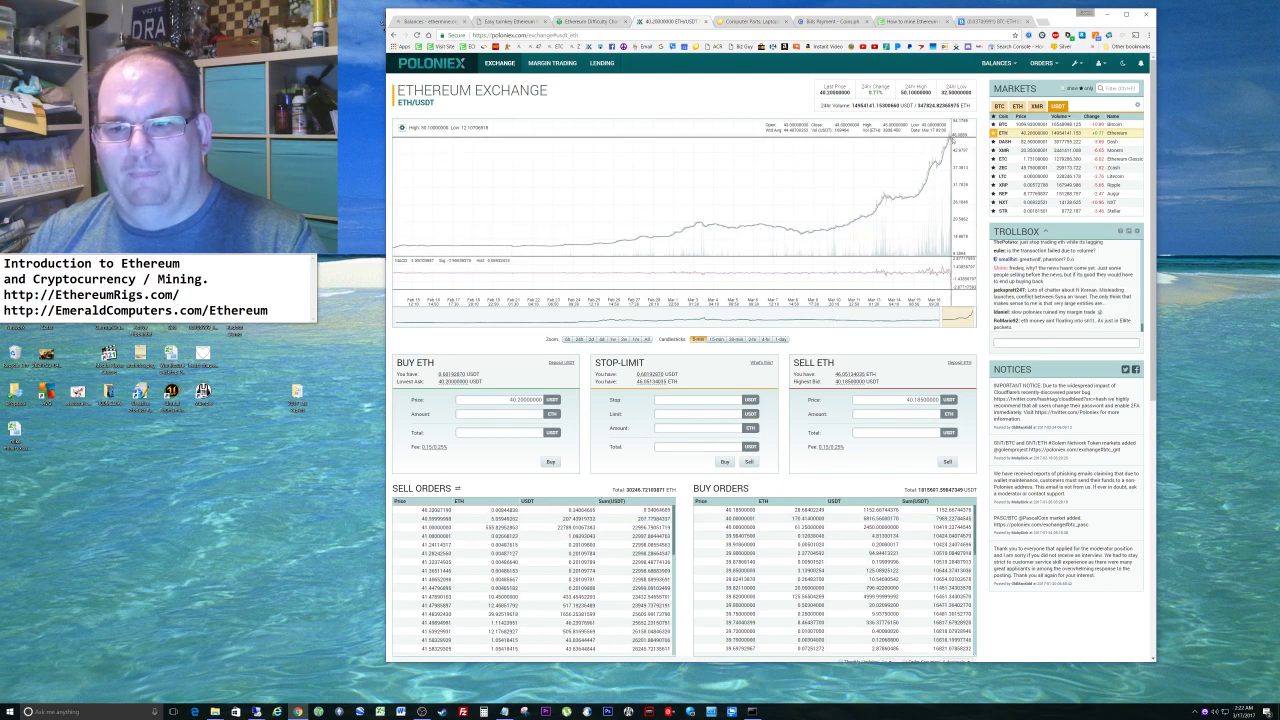
{"action": "left_click", "coordinate": [636, 340]}
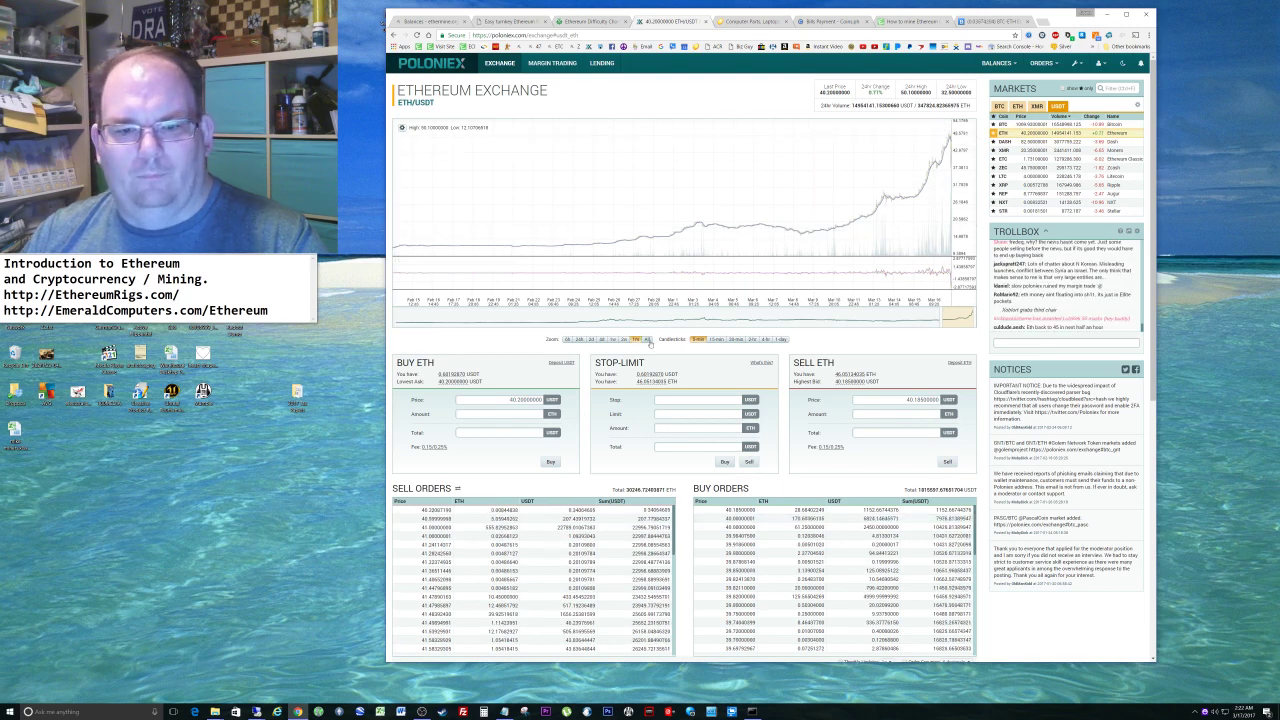
{"action": "left_click", "coordinate": [647, 340]}
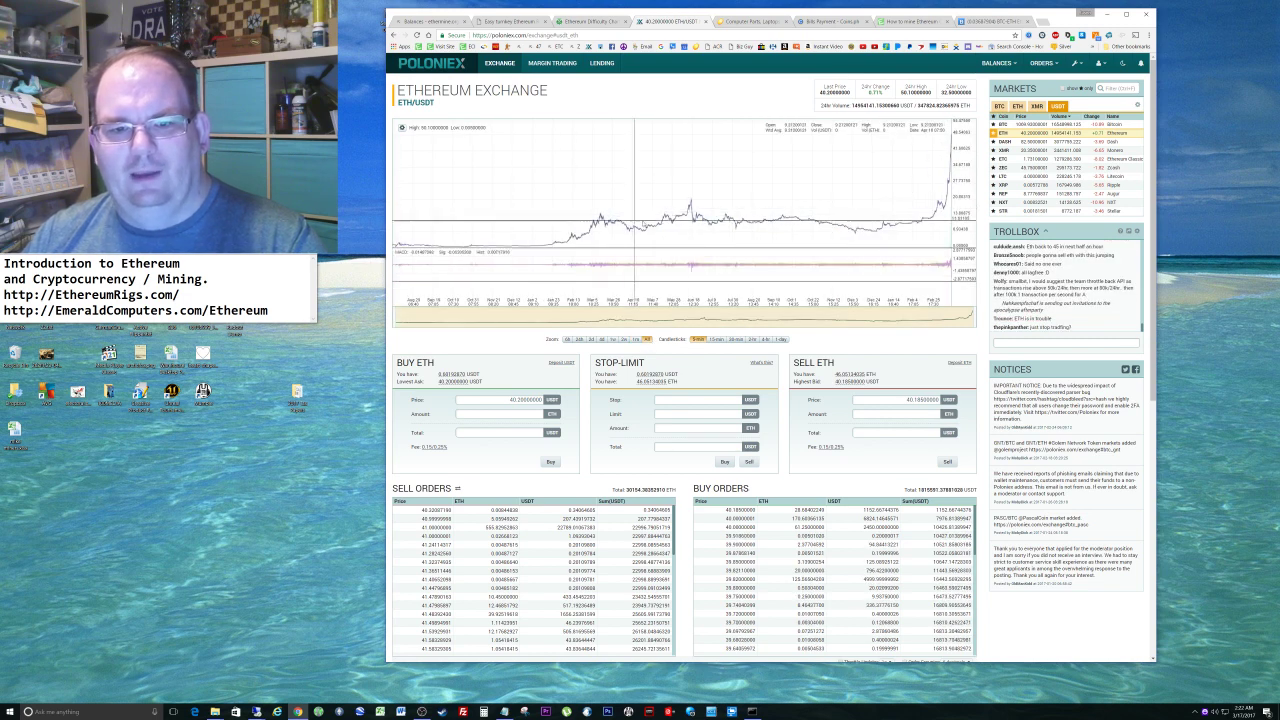